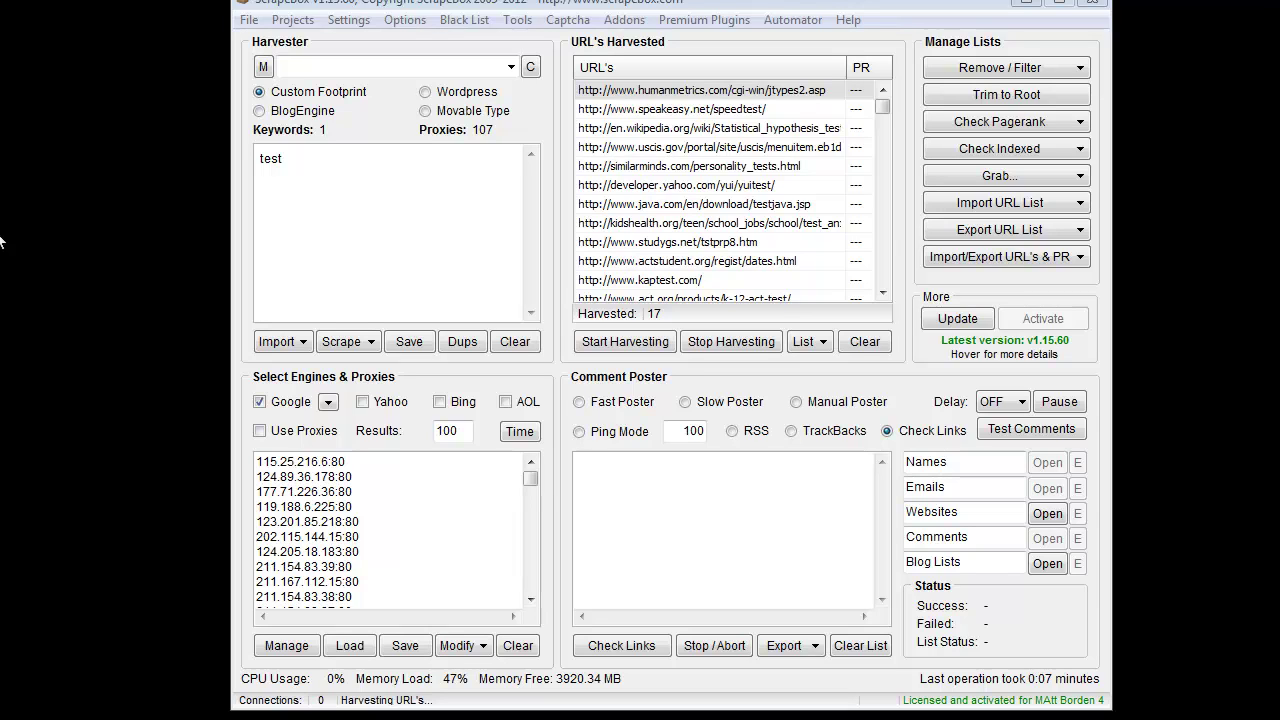
Download the list of available addons using Addons > Show available addons
click(616, 22)
click(656, 44)
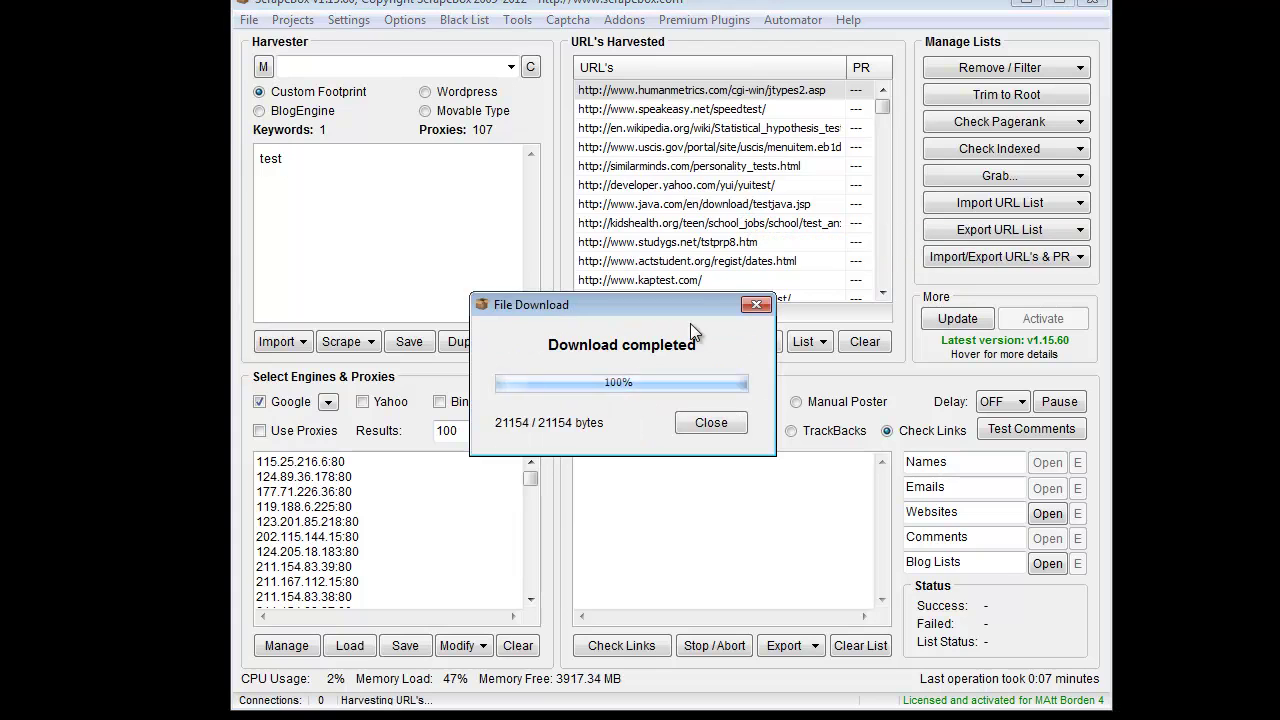
Dismiss the finished download, browse the 29 available addons, close that list, and reopen the Addons menu
click(711, 424)
click(550, 256)
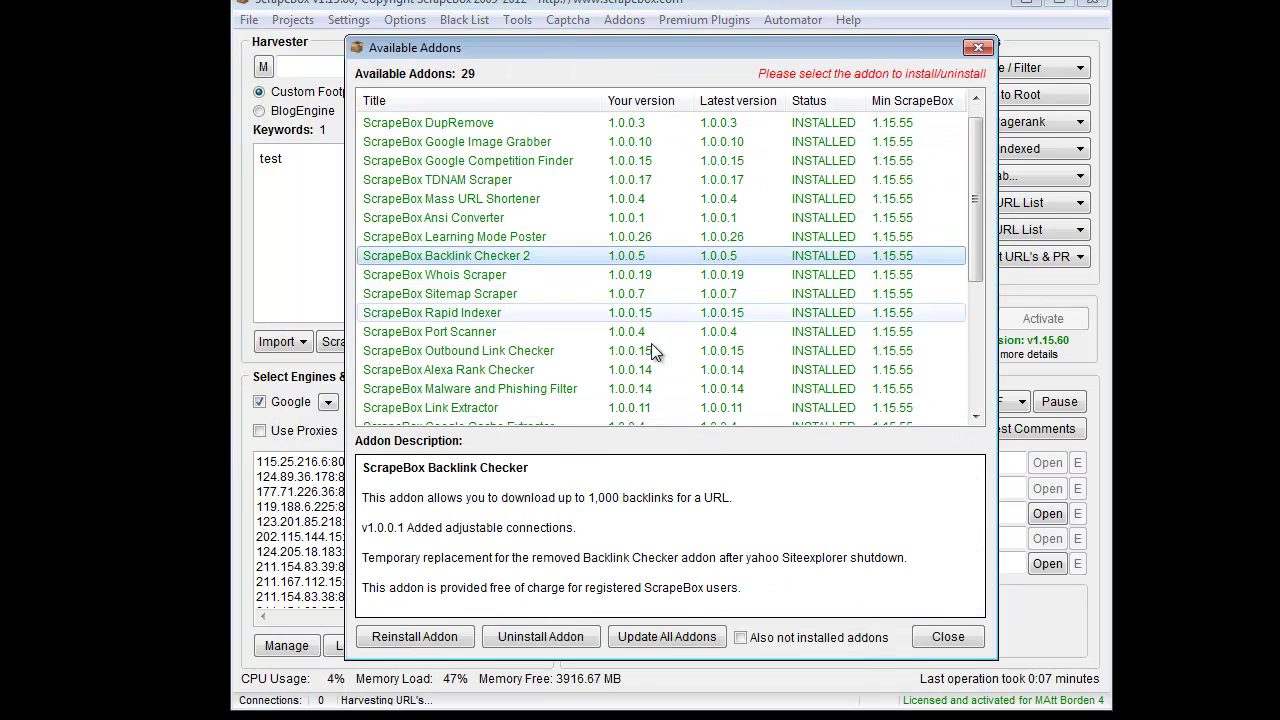
scroll(559, 261, down, 4)
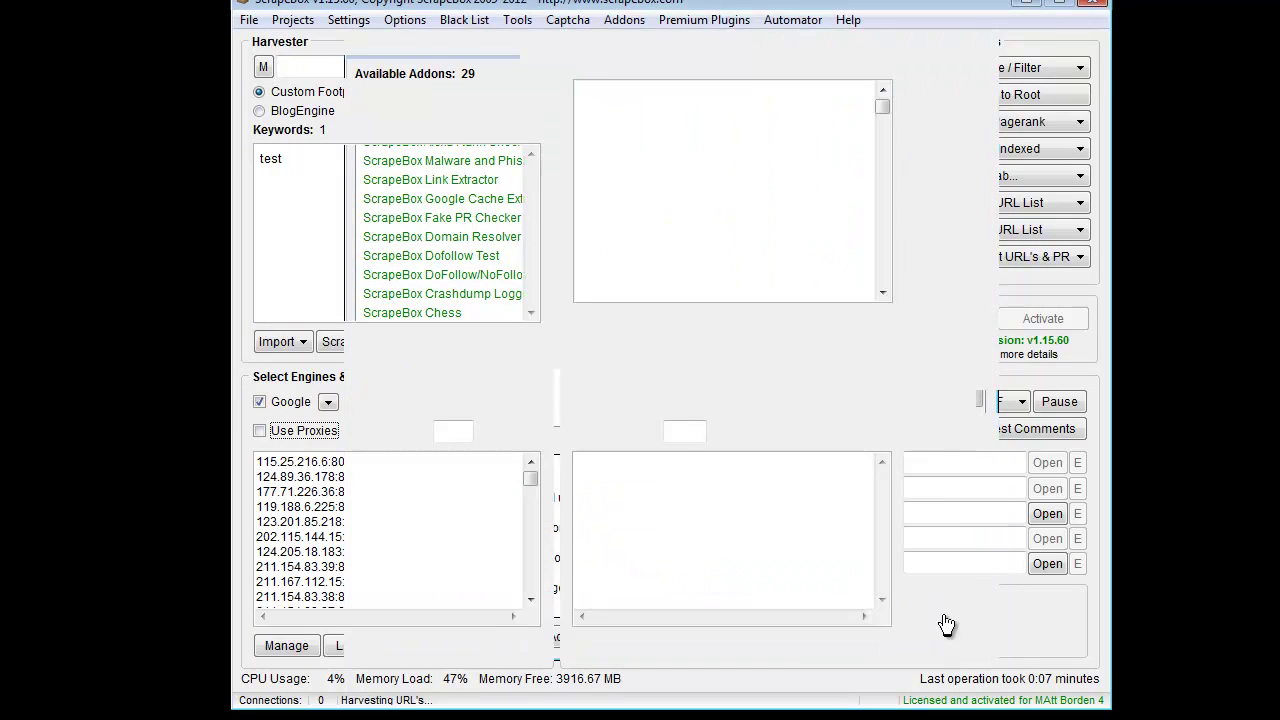
click(945, 637)
click(624, 20)
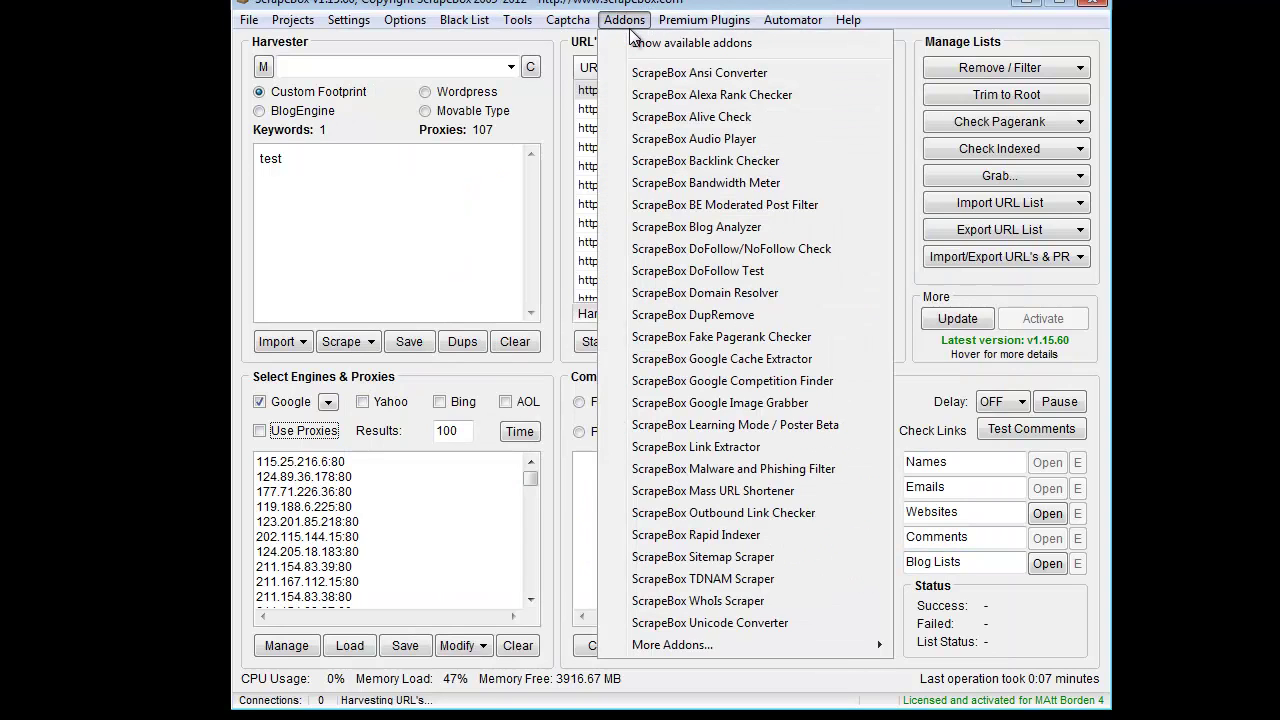
Launch the Fake Pagerank Checker, accept its no-proxies warning, exit it, and tick Use Proxies
click(743, 336)
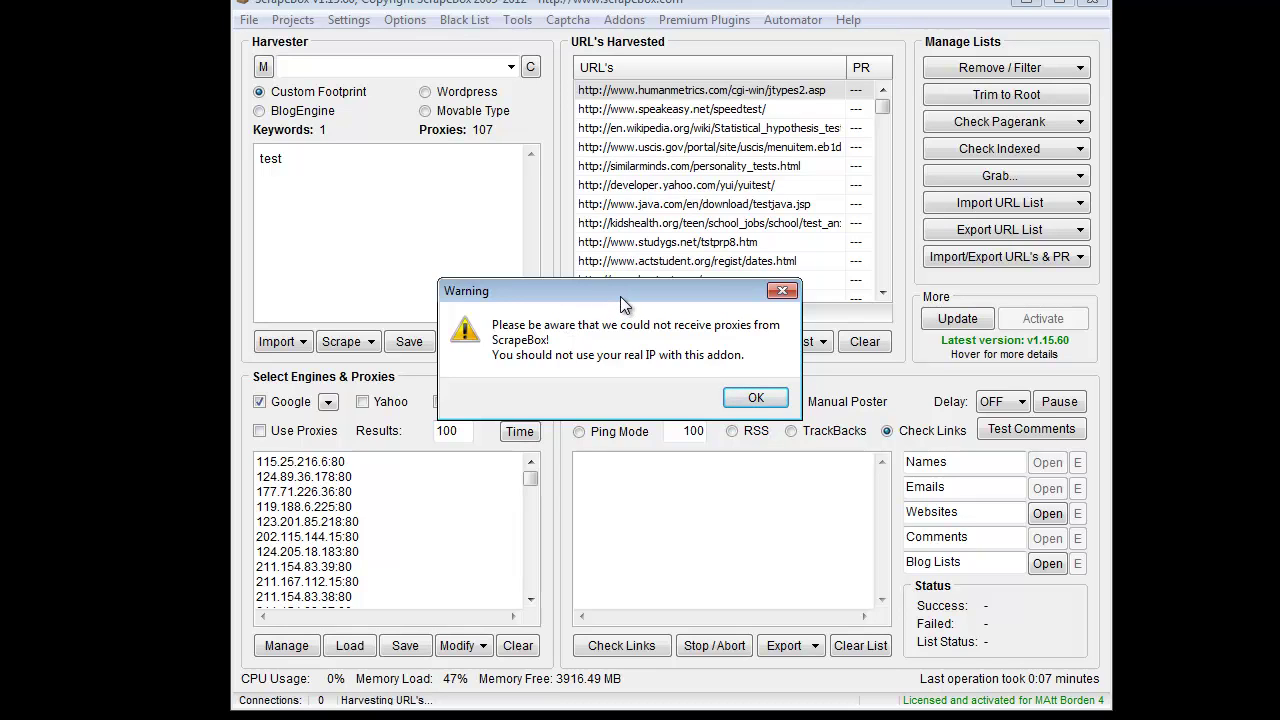
drag(620, 296, 692, 138)
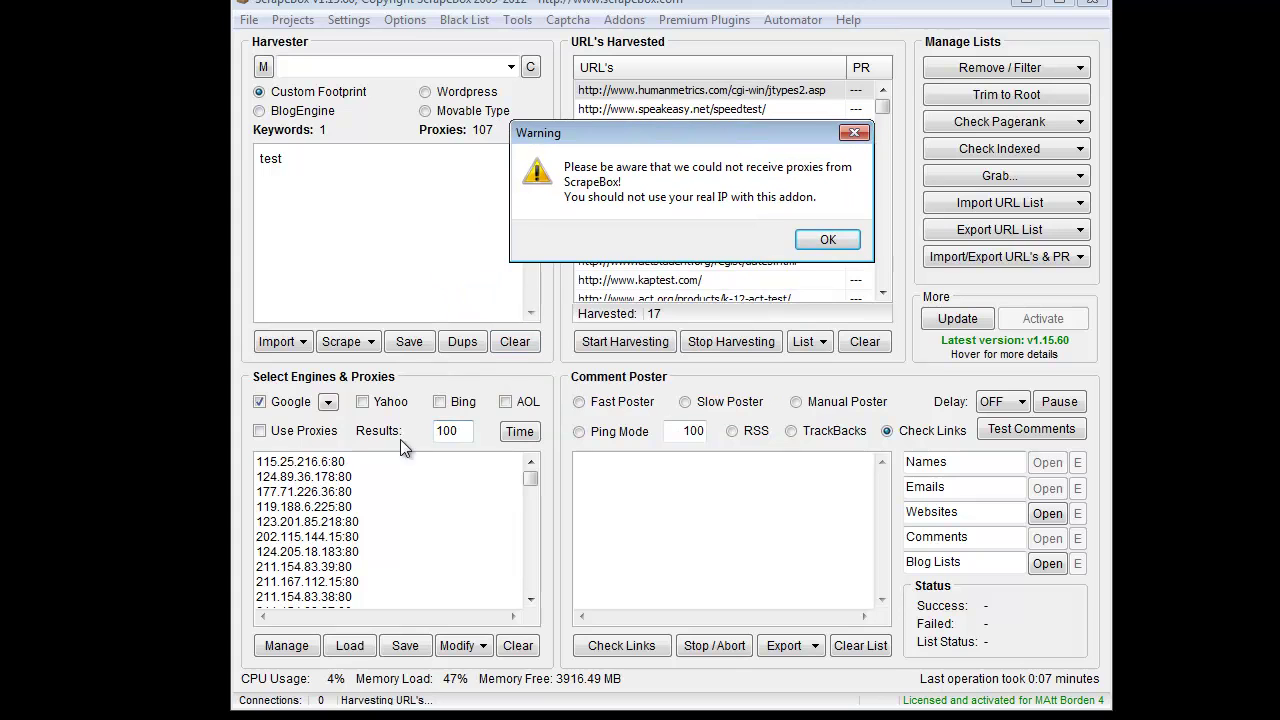
click(826, 240)
click(986, 643)
click(270, 431)
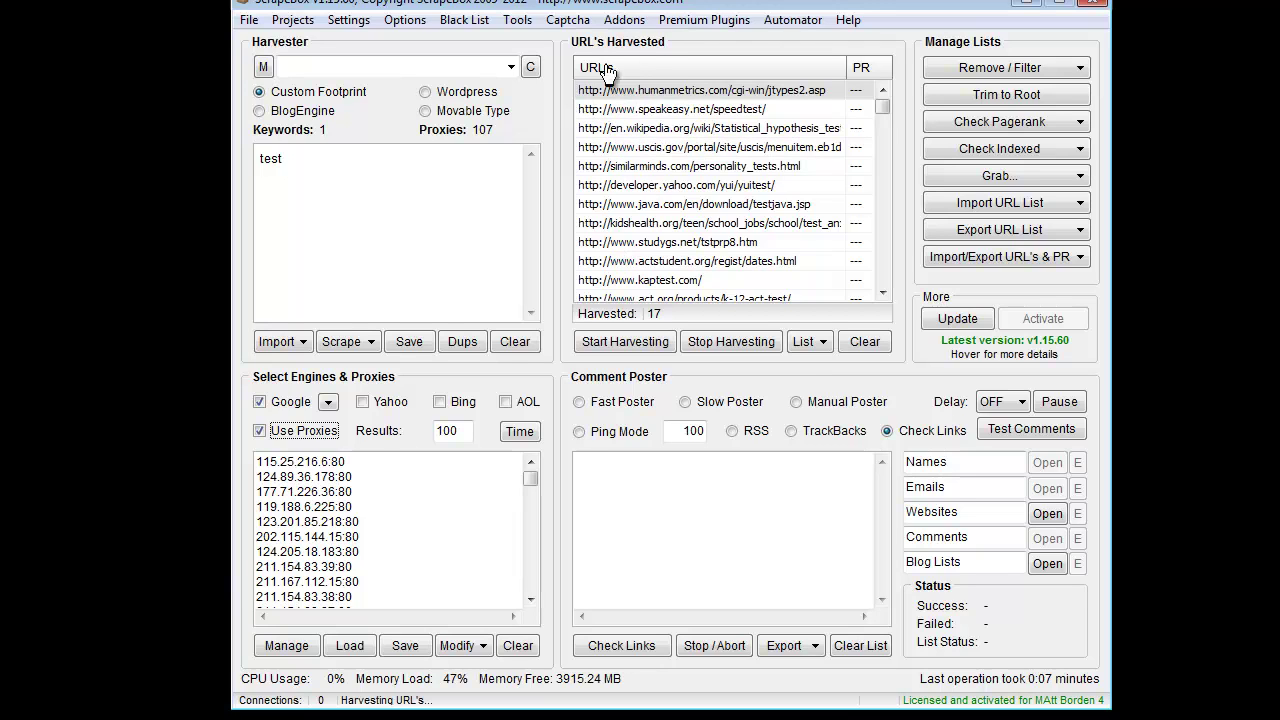
Reopen the Fake Pagerank Checker and load the 17 URLs from the ScrapeBox Harvester
click(624, 20)
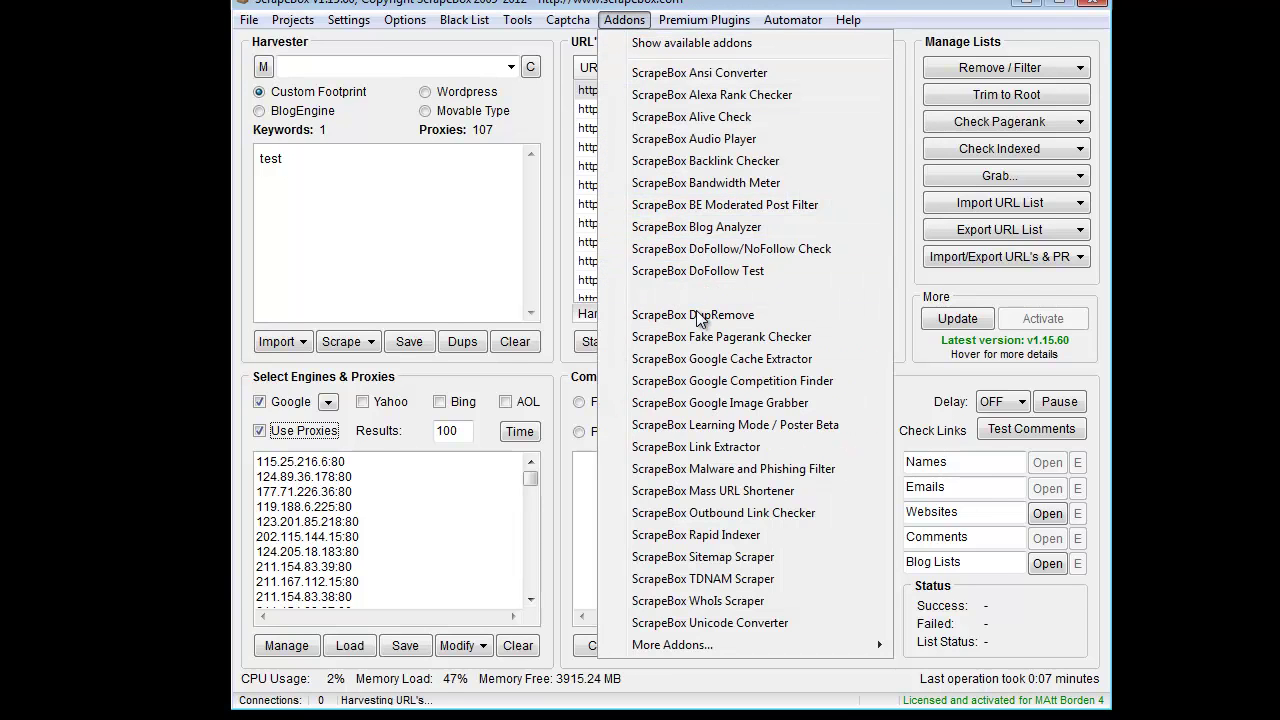
click(722, 337)
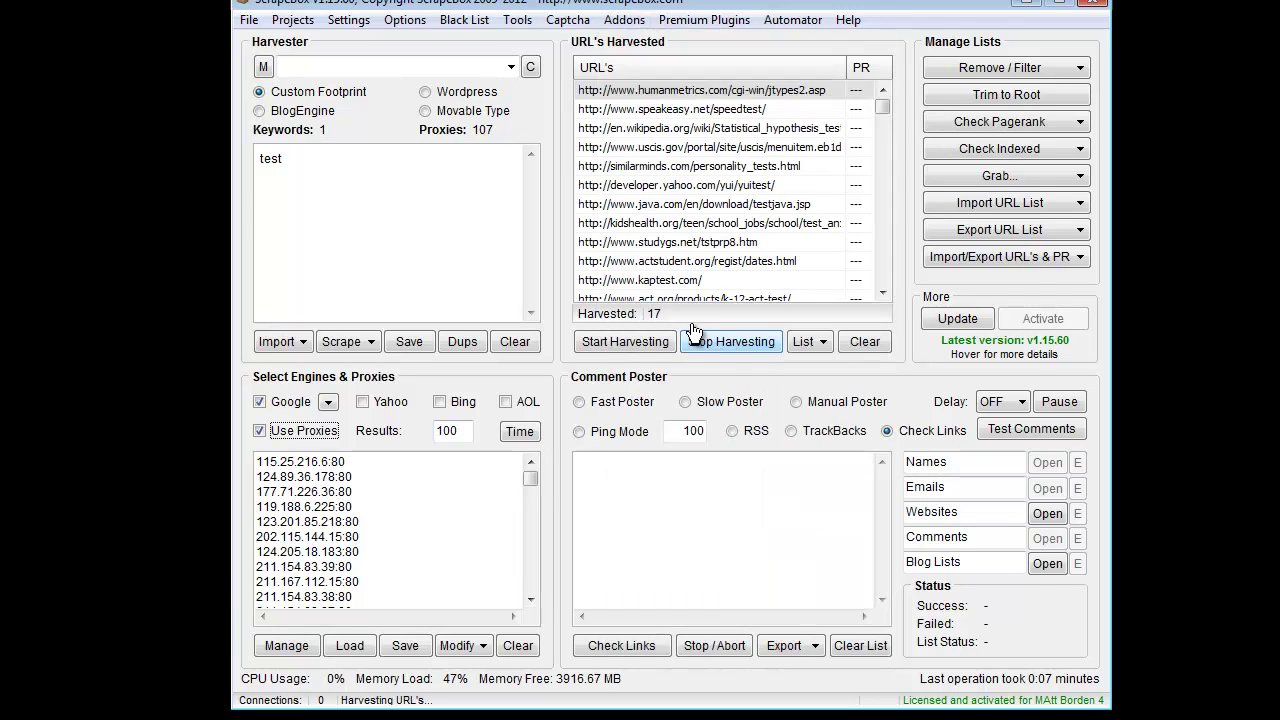
click(524, 648)
click(543, 670)
drag(662, 83, 786, 27)
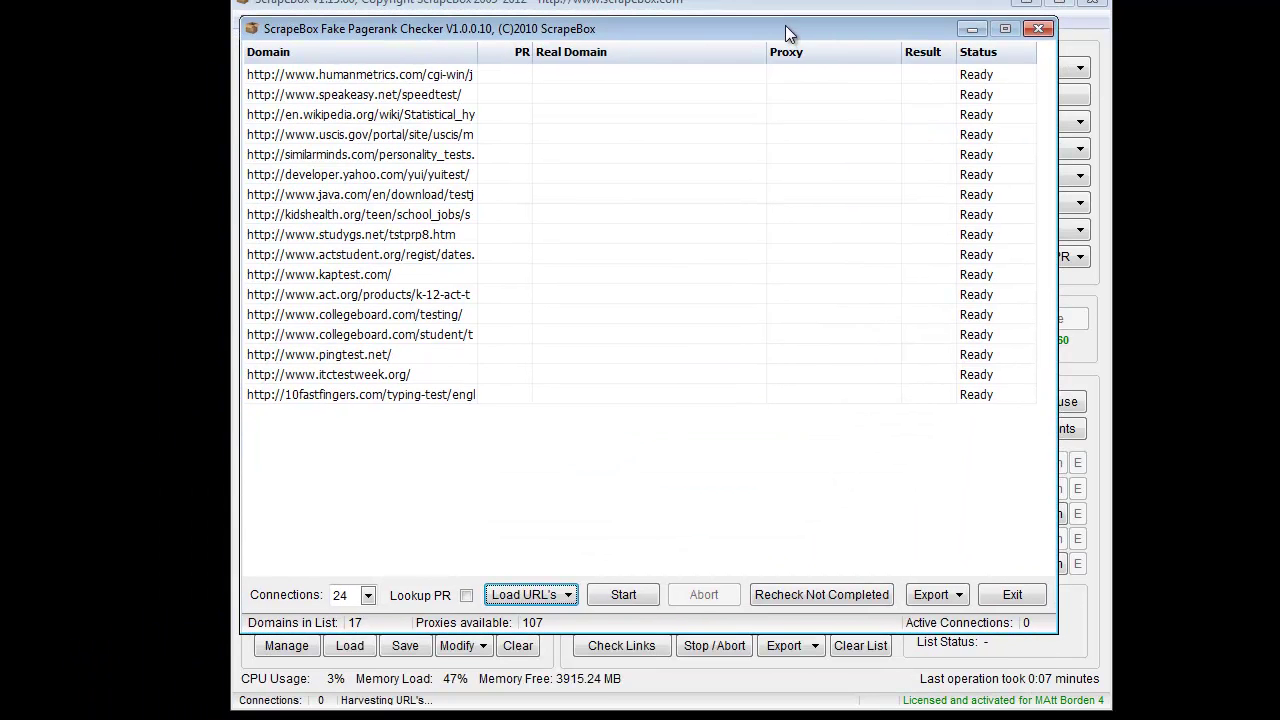
Run the check on the 17 loaded URLs, yielding one Real (pingtest.net) and 16 No Cache
click(625, 594)
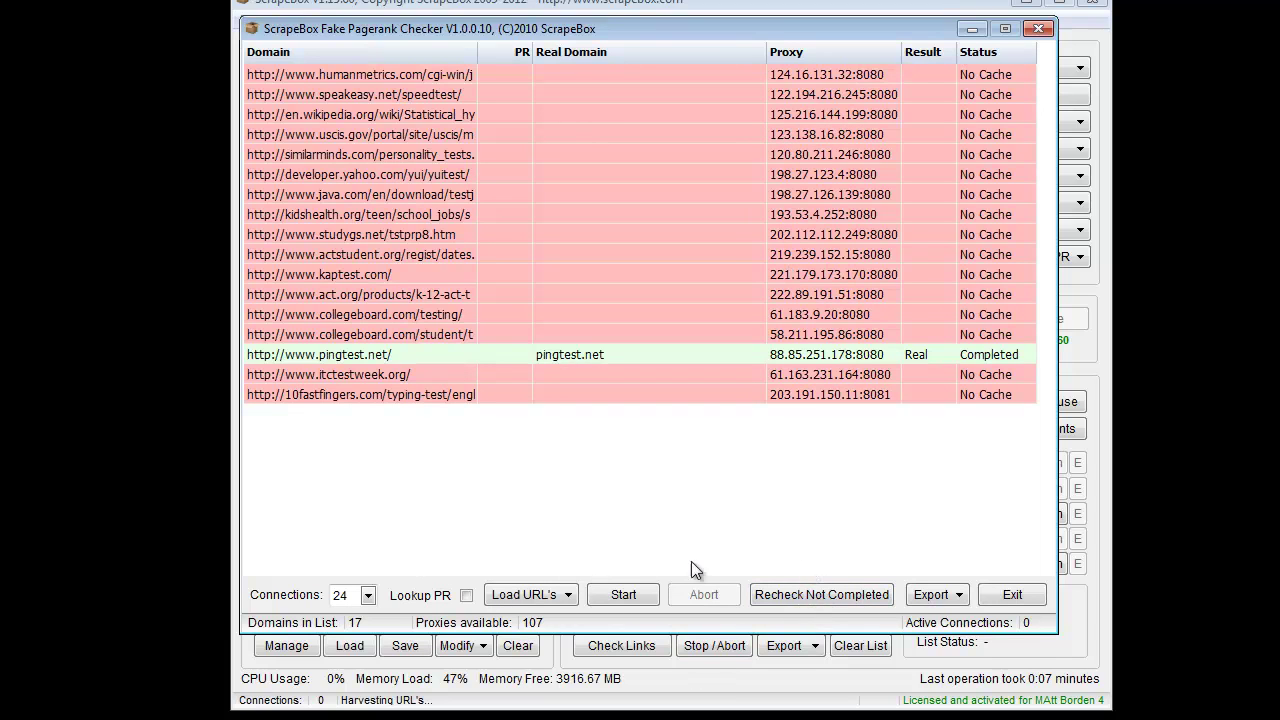
click(541, 598)
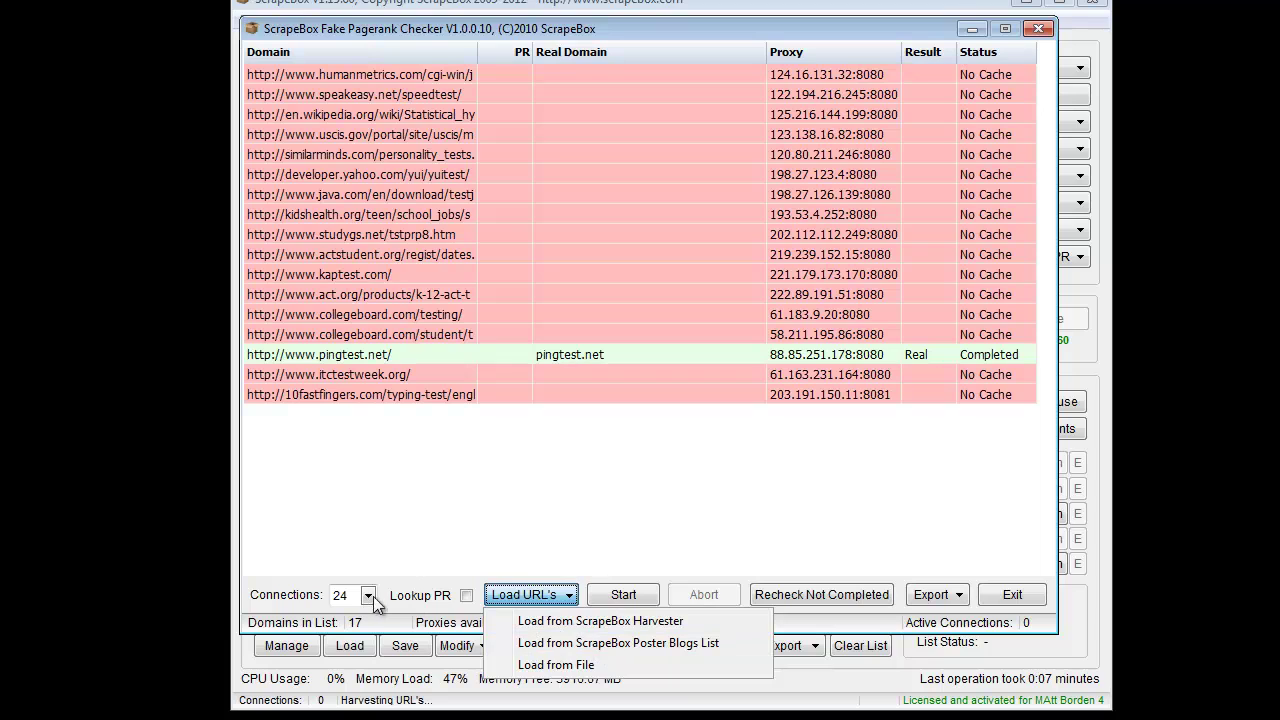
Enable Lookup PR, glance at the Export options, exit the checker, and untick Use Proxies
click(462, 598)
click(466, 597)
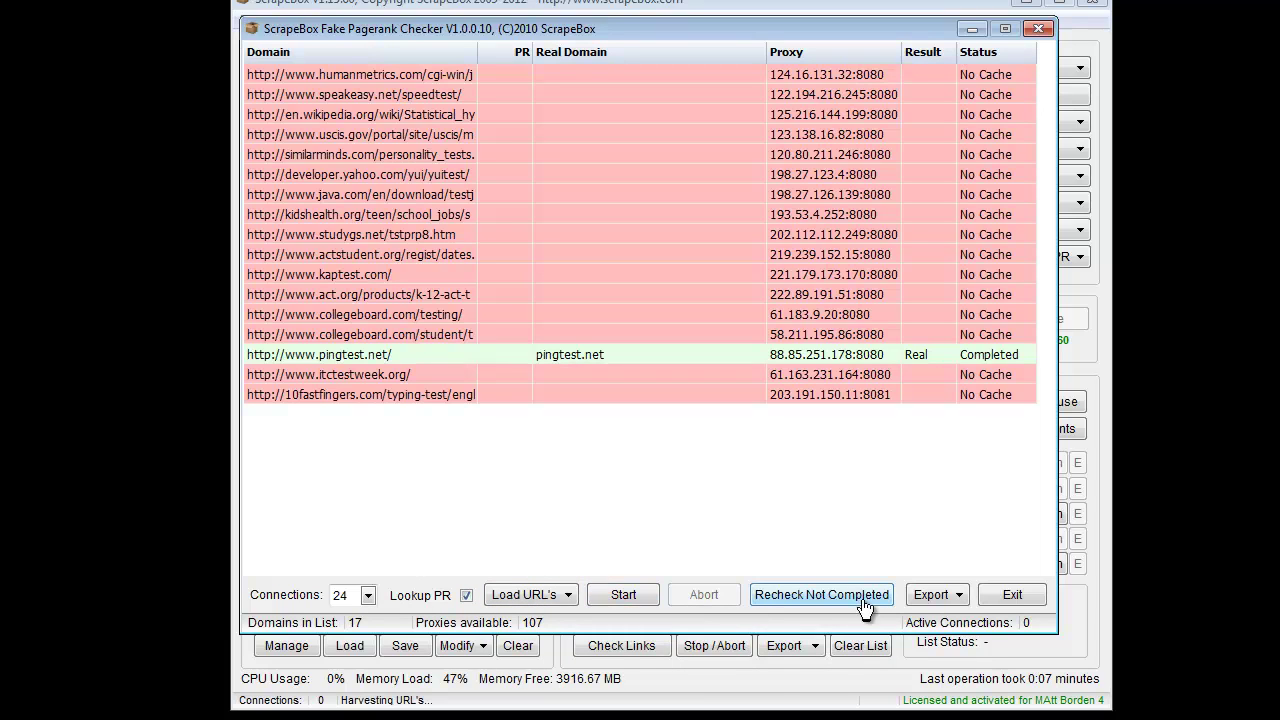
click(935, 596)
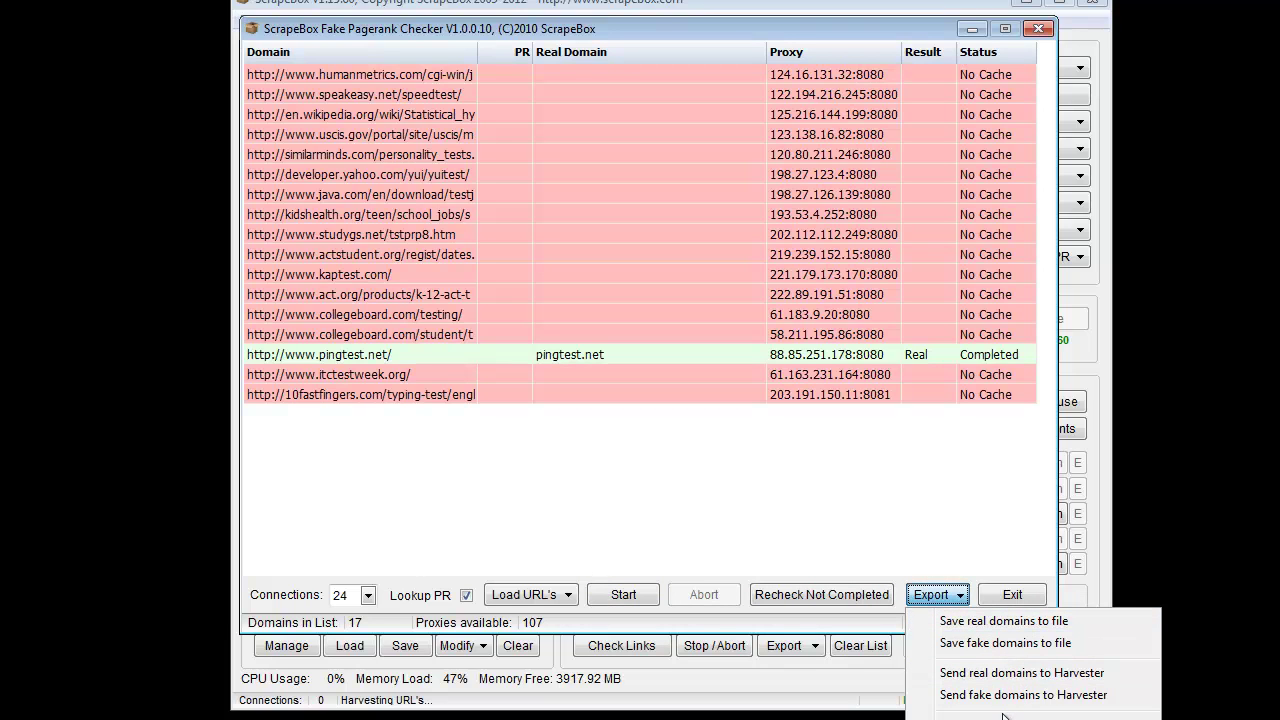
click(986, 534)
click(1013, 596)
click(310, 432)
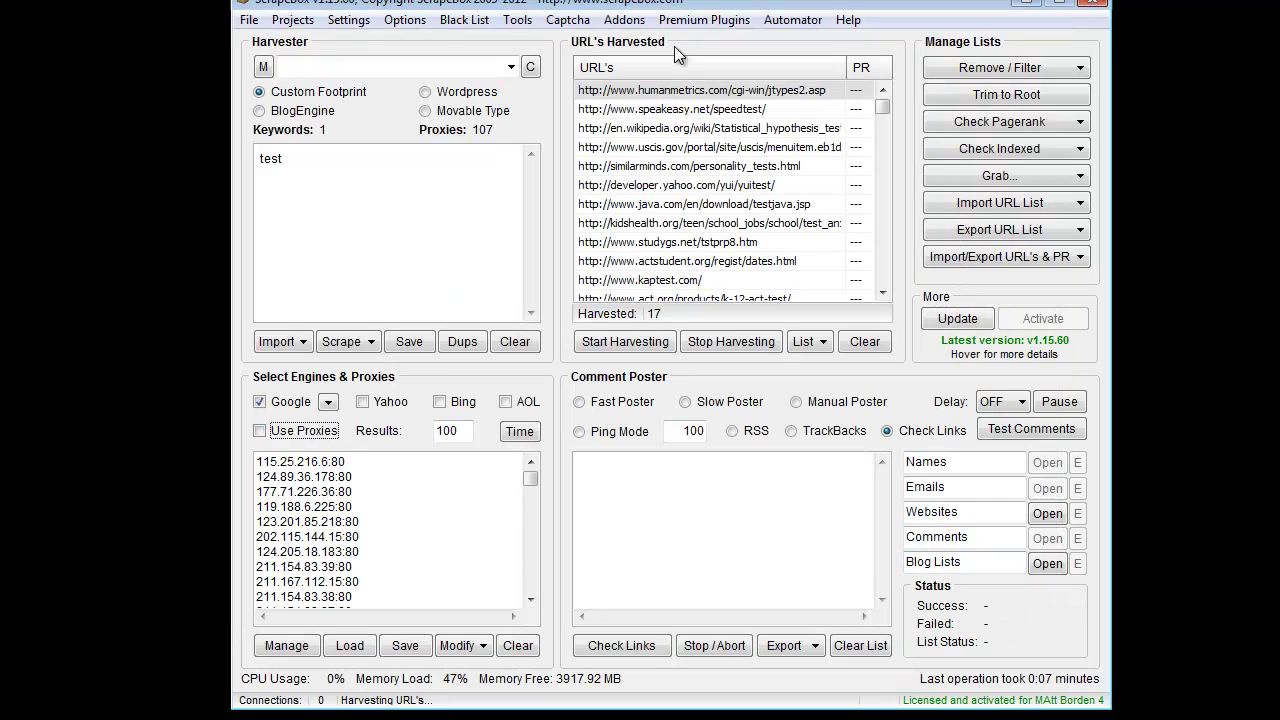
Relaunch the checker without proxies, load the 17 harvested URLs, and start the PR check
click(624, 20)
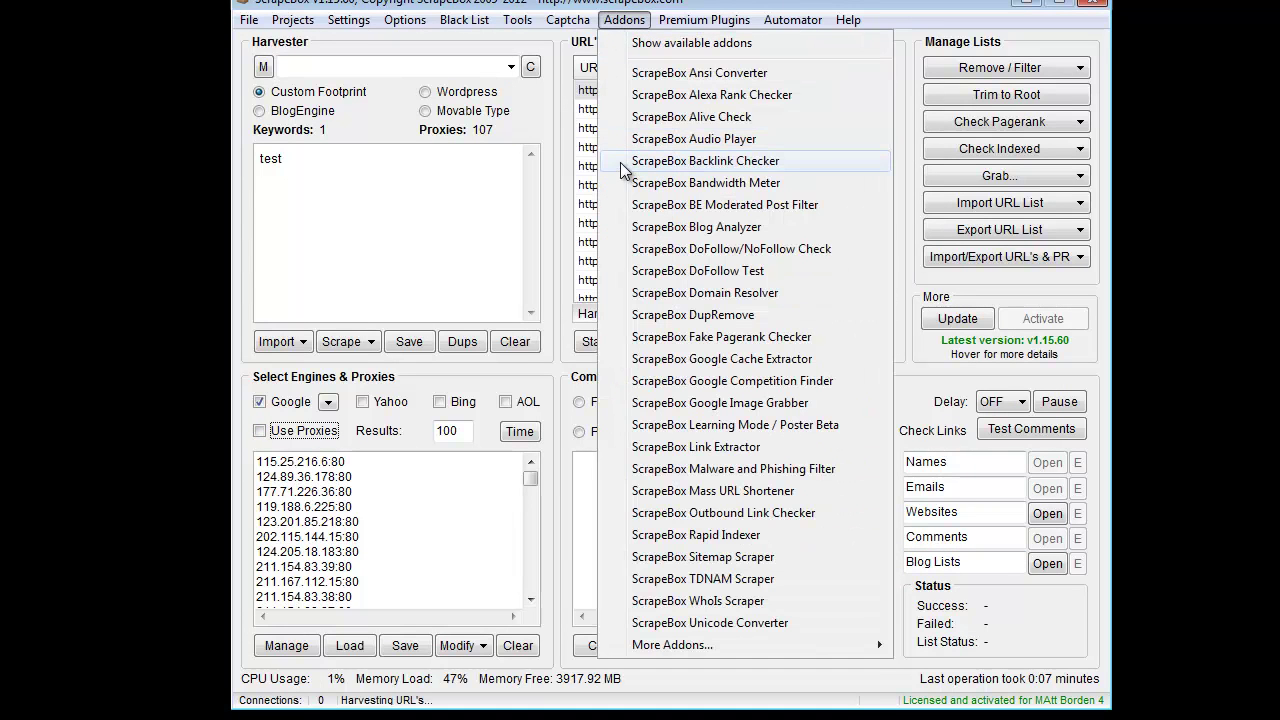
click(690, 336)
click(752, 399)
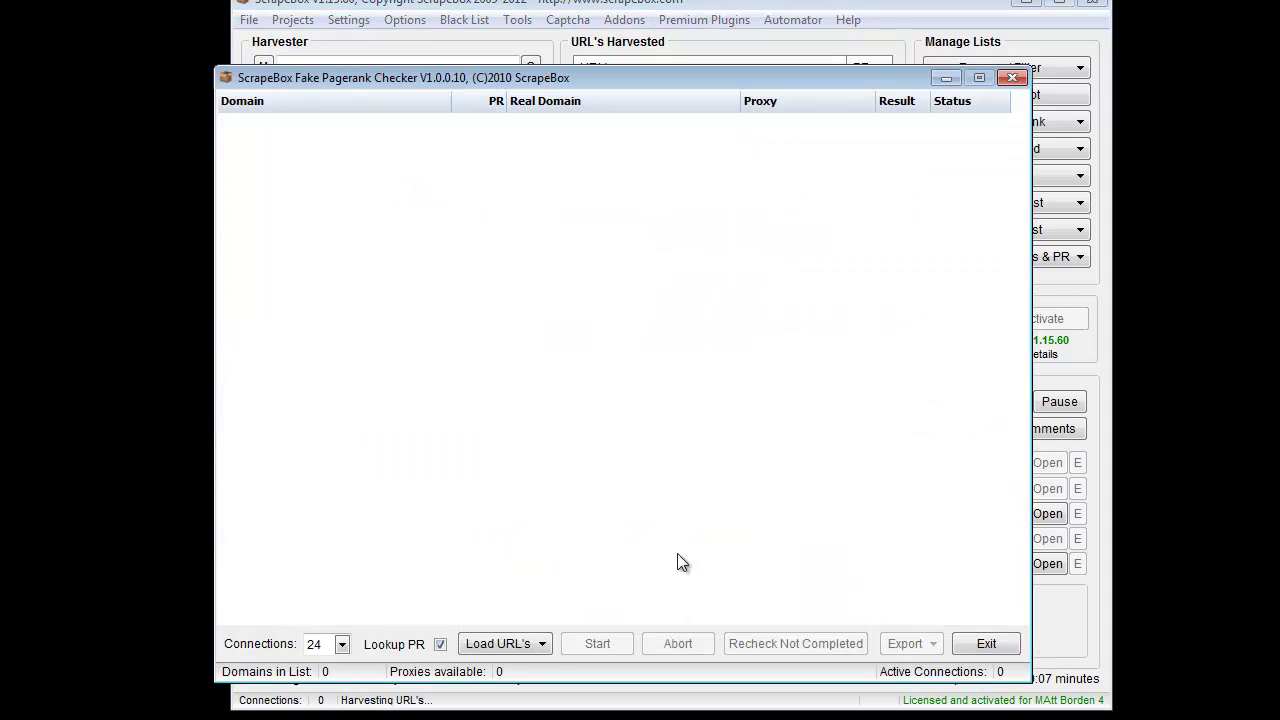
click(505, 643)
click(562, 670)
click(597, 643)
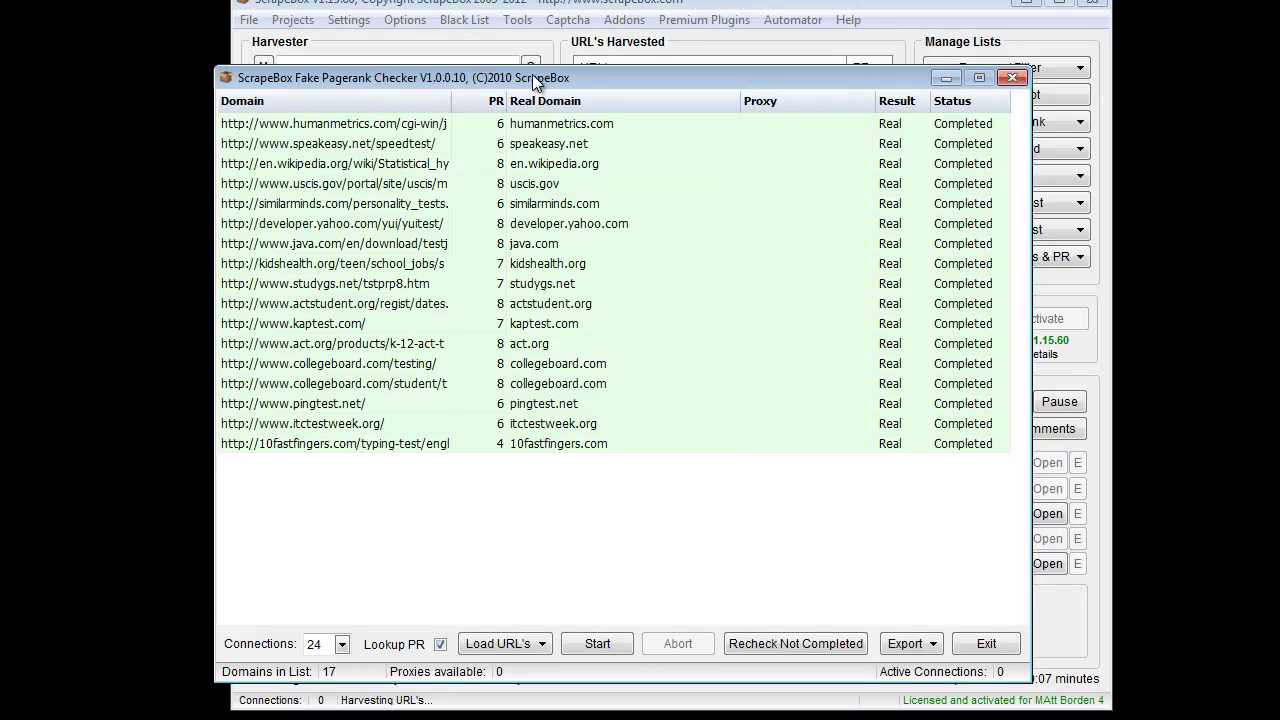
drag(591, 83, 592, 54)
click(630, 97)
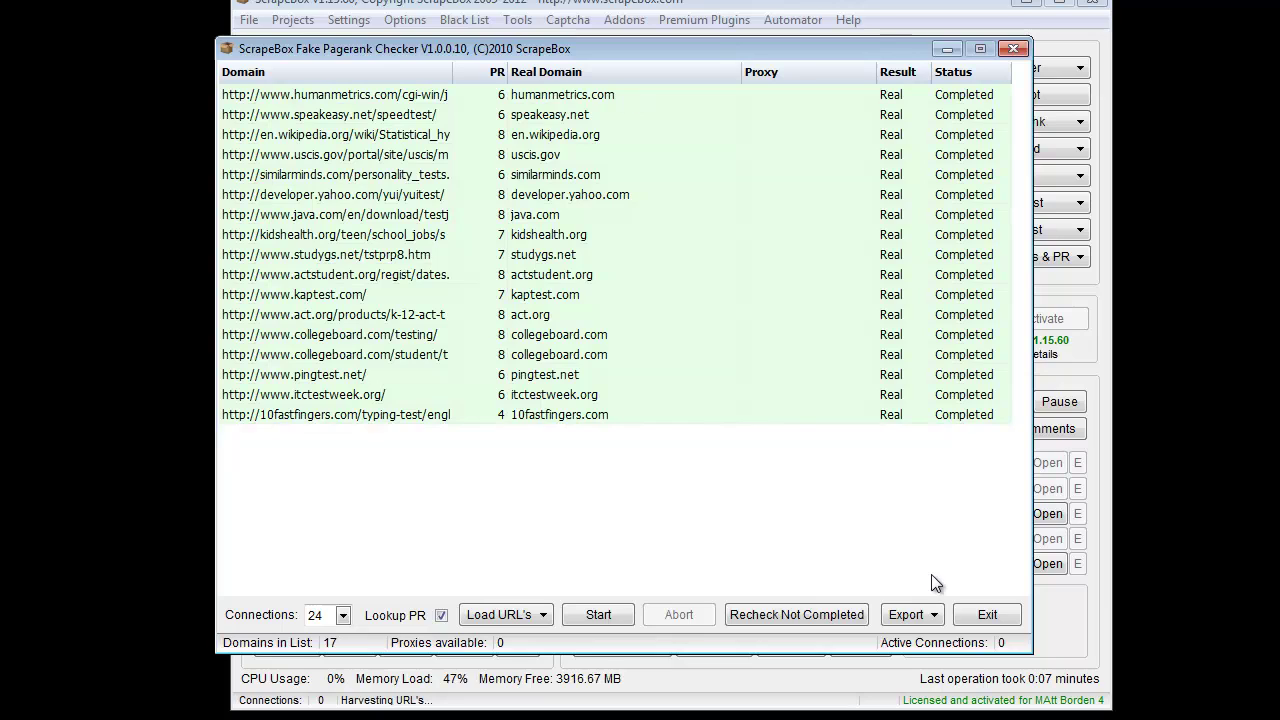
click(913, 615)
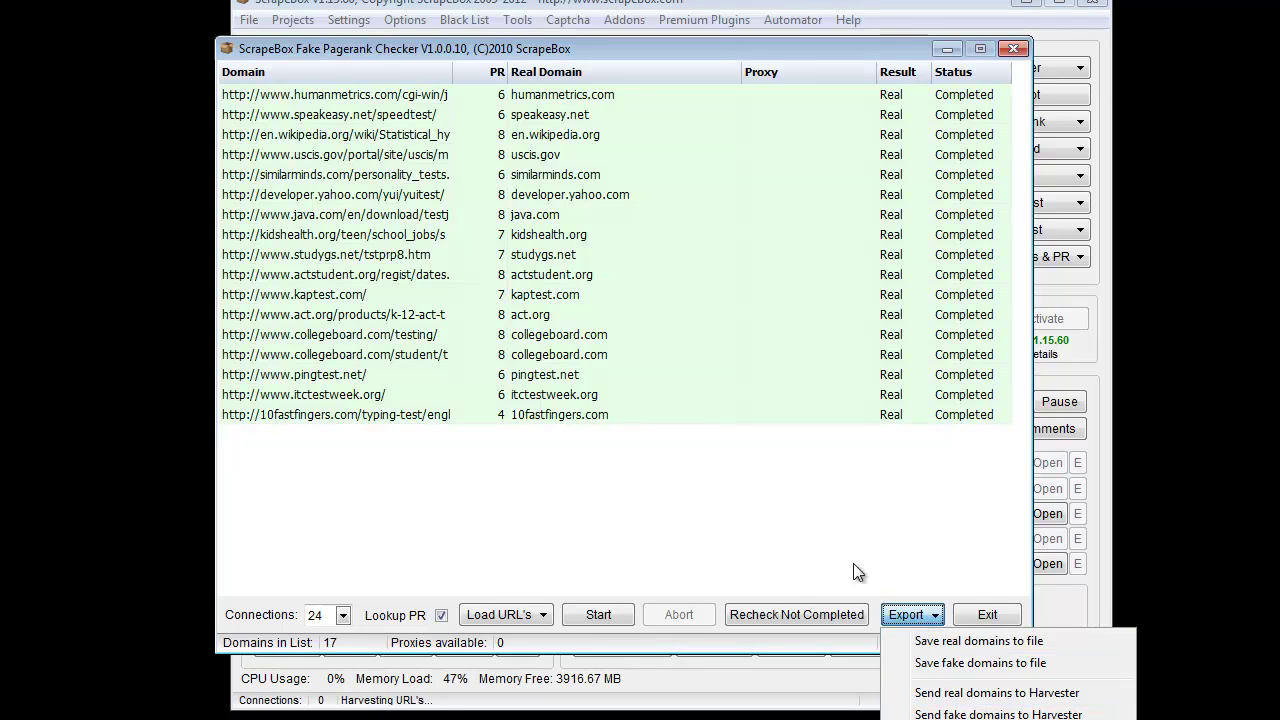
click(797, 495)
drag(708, 50, 742, 12)
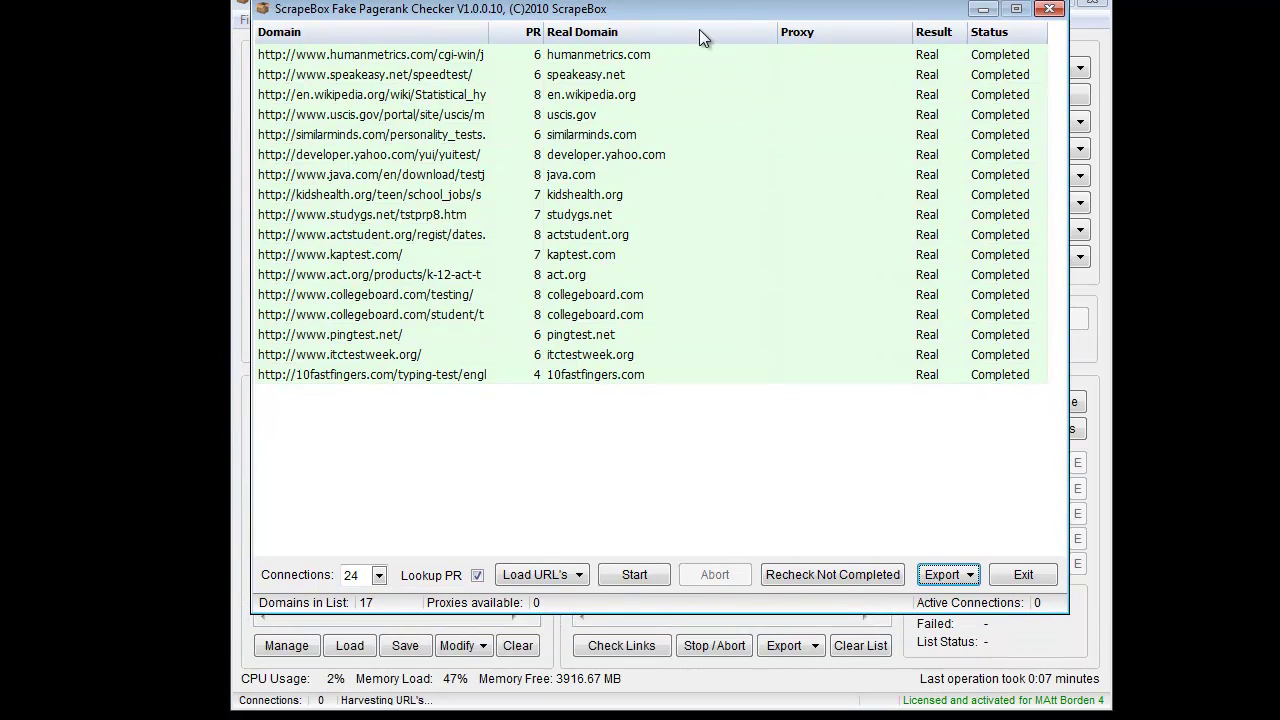